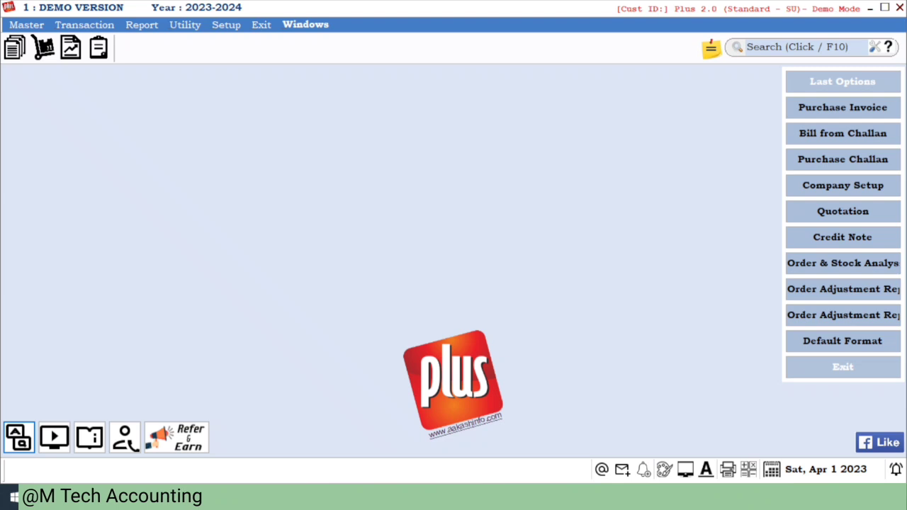
- Open the Sales Challan entry and start adding a new challan
{"action": "key", "text": "alt+t"}
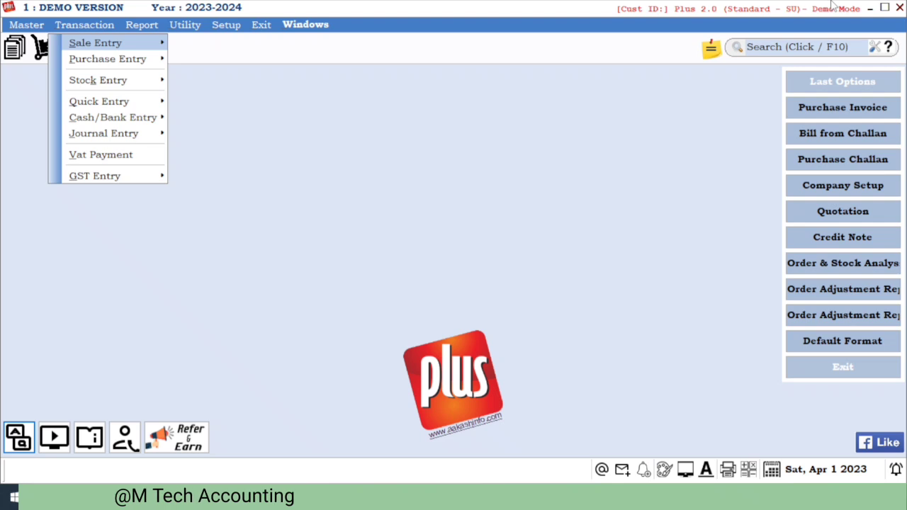
{"action": "key", "text": "Right"}
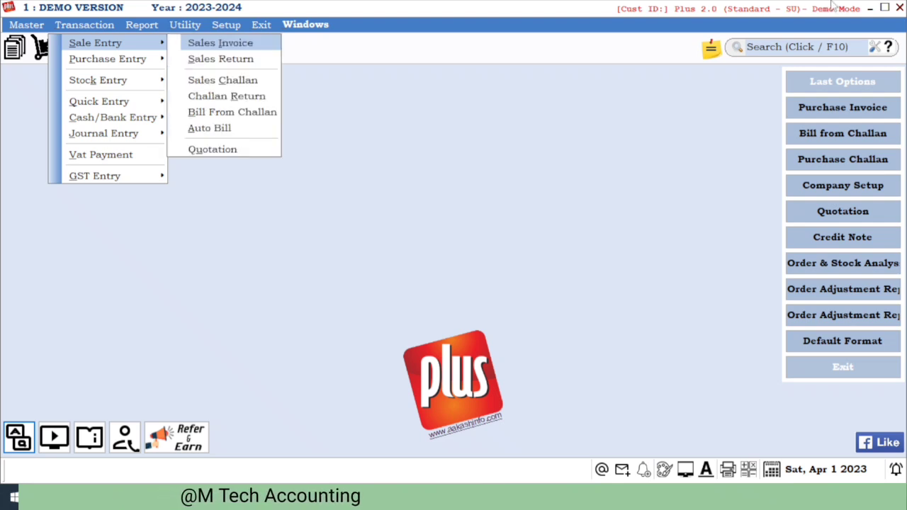
{"action": "key", "text": "Down"}
{"action": "key", "text": "Down"}
{"action": "key", "text": "Down"}
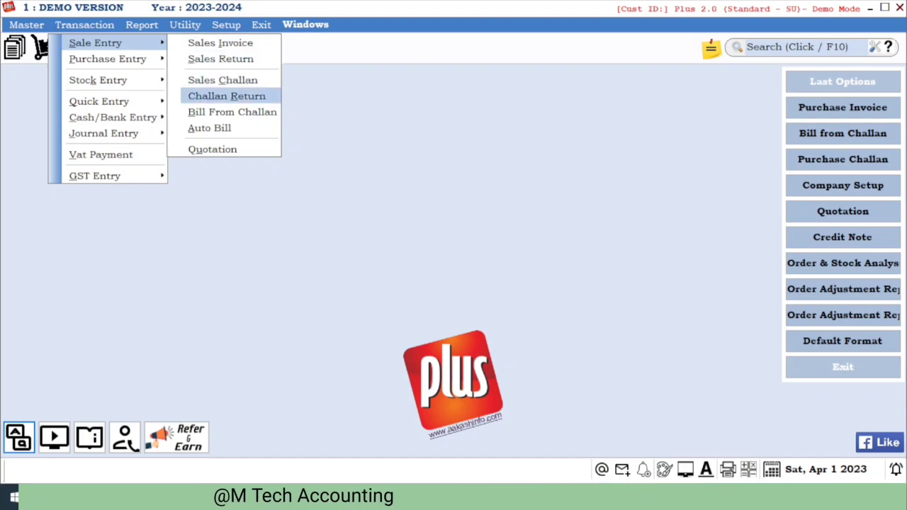
{"action": "key", "text": "Up"}
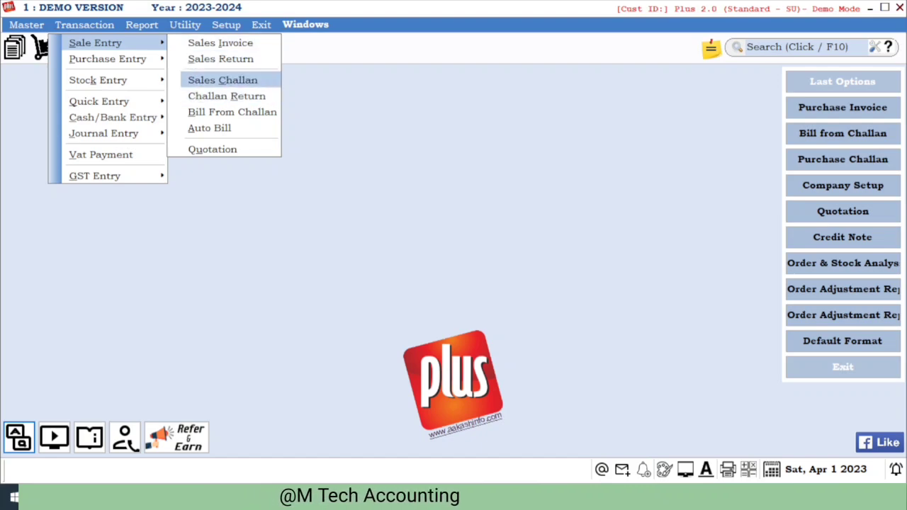
{"action": "key", "text": "Return"}
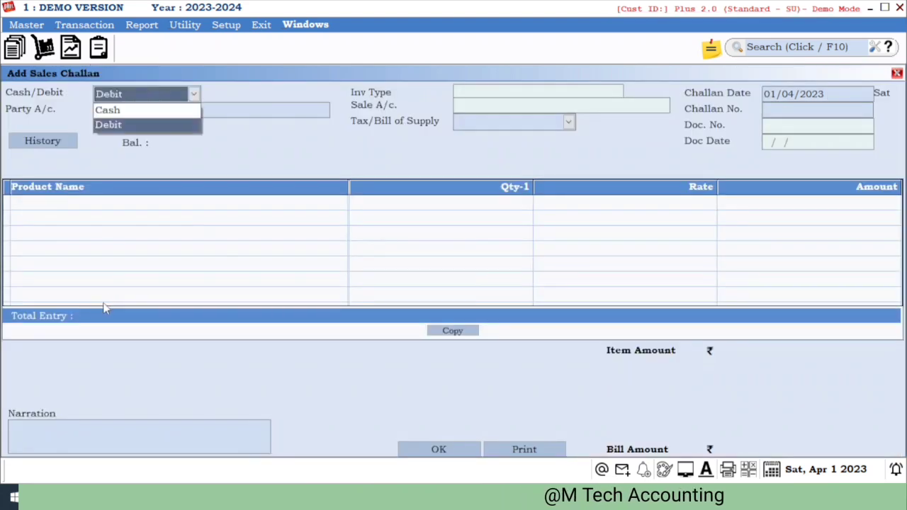
- Fill in the challan header as Debit for party SUPAR PLY, with Tax Invoice and challan number 10
{"action": "key", "text": "Return"}
{"action": "key", "text": "Down"}
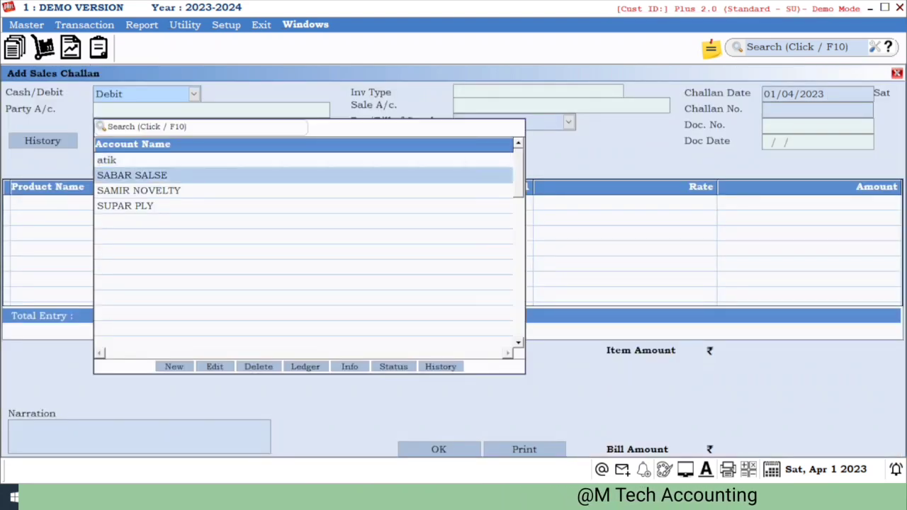
{"action": "key", "text": "Down"}
{"action": "key", "text": "Down"}
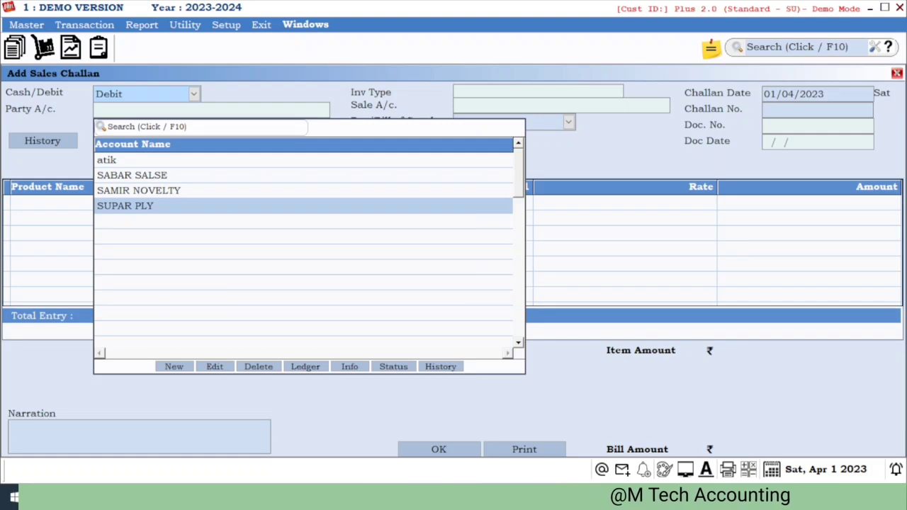
{"action": "key", "text": "Return"}
{"action": "key", "text": "Up"}
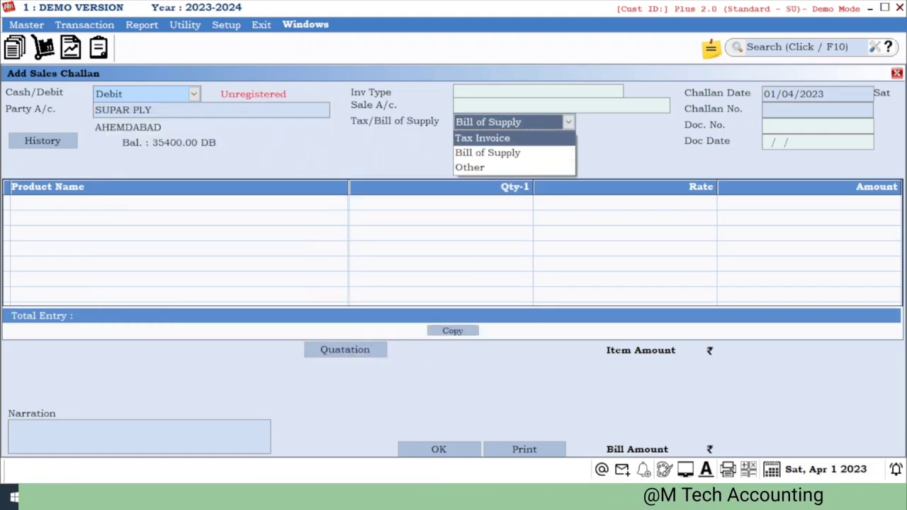
{"action": "key", "text": "Return"}
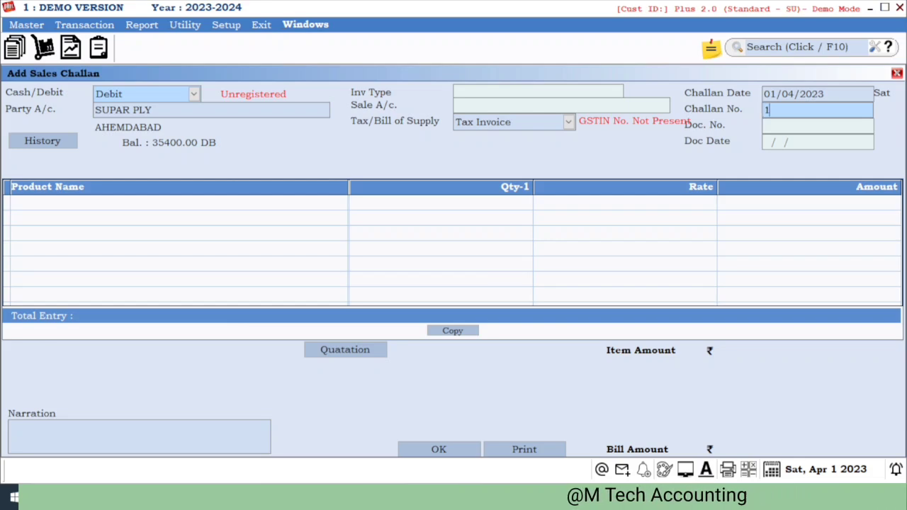
{"action": "key", "text": "Return"}
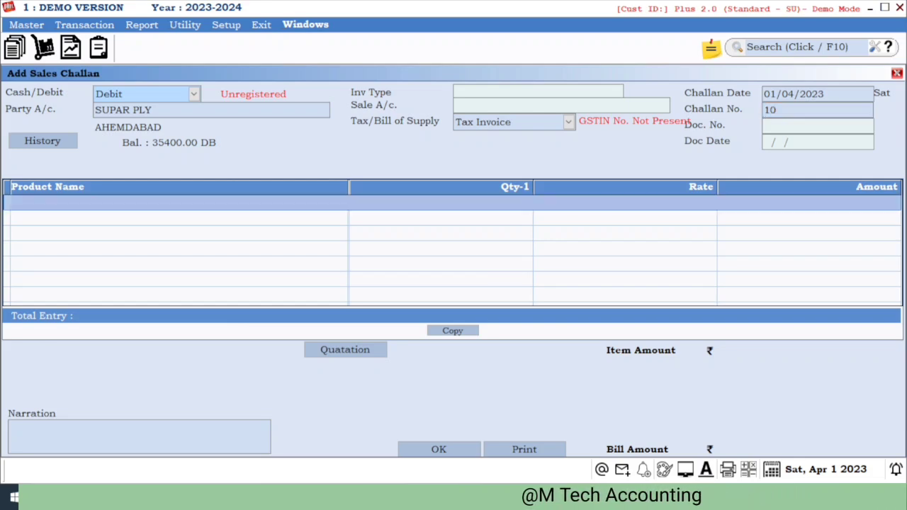
- Add the product HP LAPTOP to the challan with quantity 10 and rate 12000
{"action": "key", "text": "Return"}
{"action": "key", "text": "Down"}
{"action": "key", "text": "Down"}
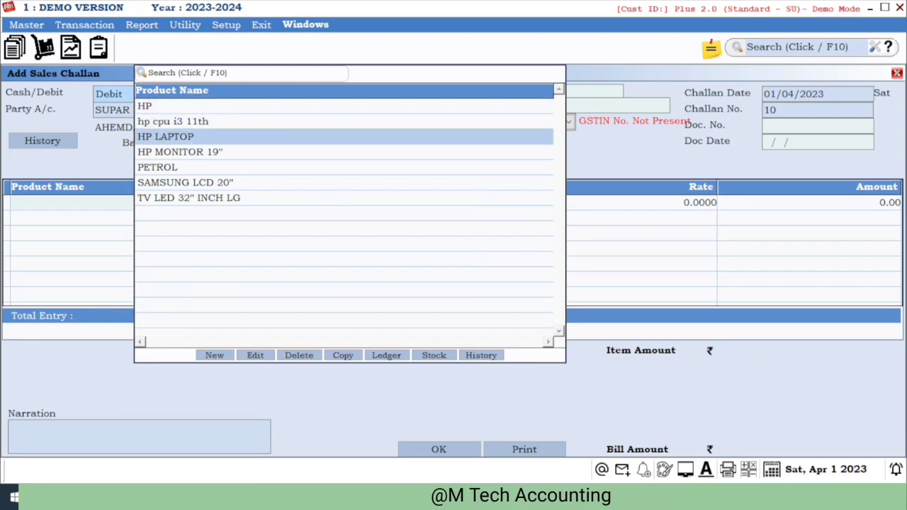
{"action": "key", "text": "Down"}
{"action": "key", "text": "Up"}
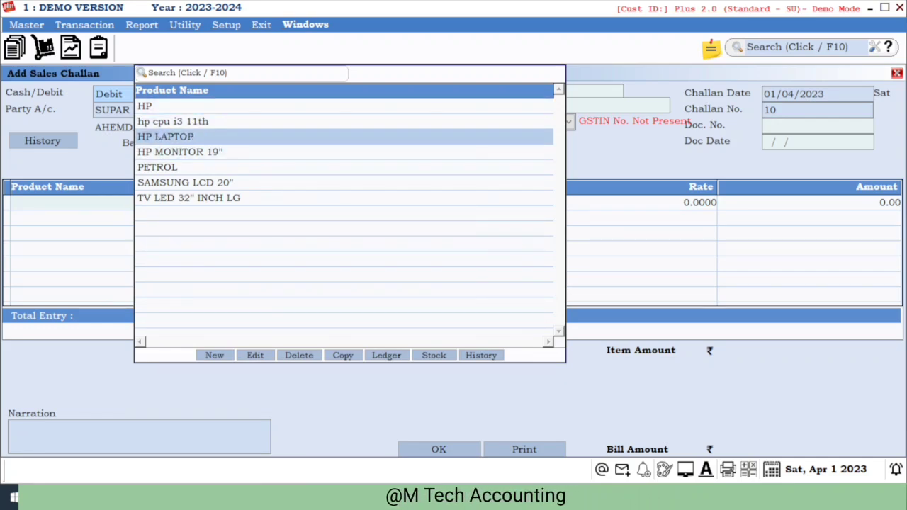
{"action": "key", "text": "Return"}
{"action": "type", "text": "10"}
{"action": "key", "text": "Return"}
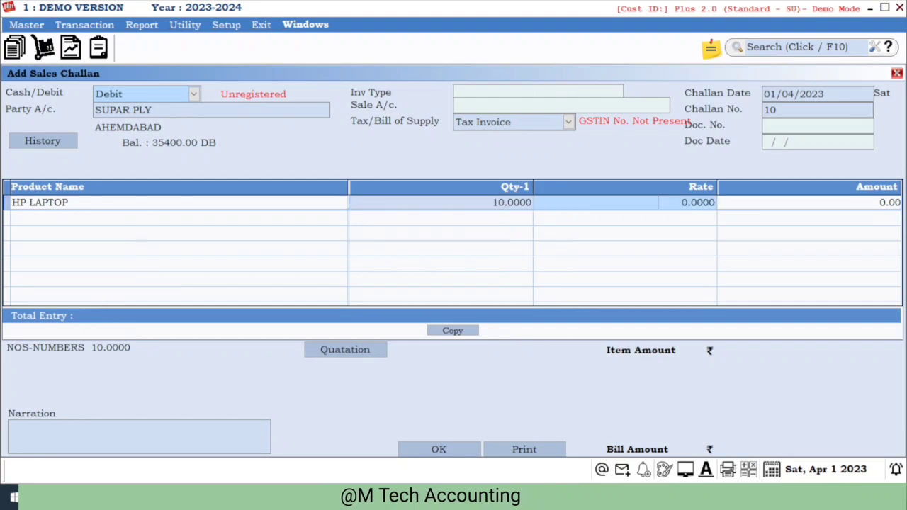
{"action": "type", "text": "1200"}
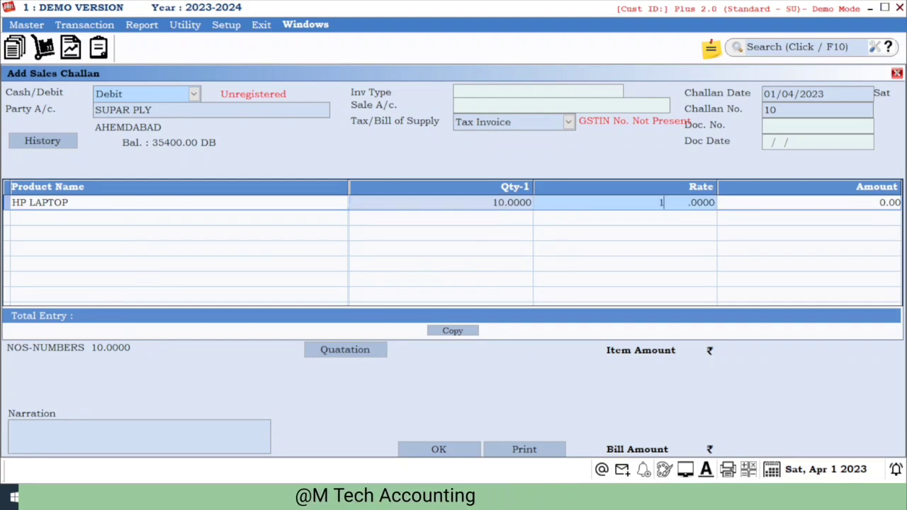
{"action": "type", "text": "0"}
{"action": "key", "text": "Return"}
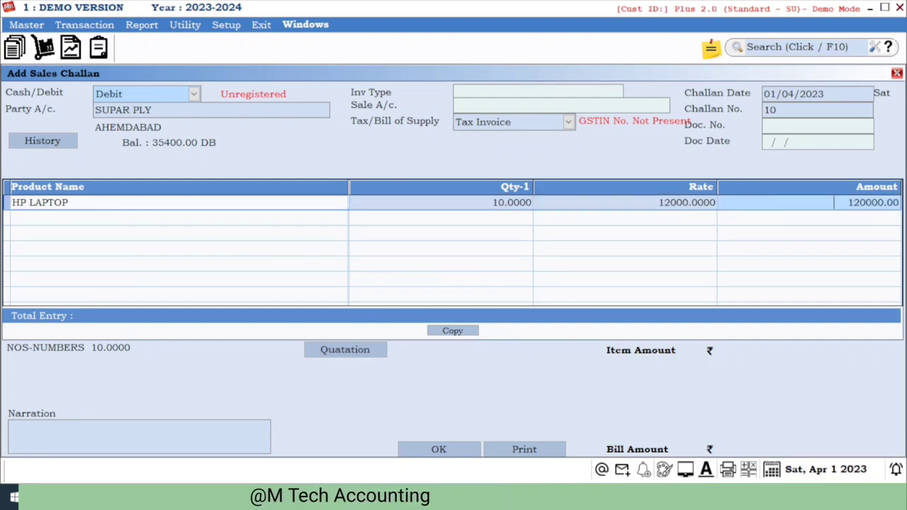
{"action": "key", "text": "Return"}
- End the item list, leave the narration empty and save the sales challan
{"action": "key", "text": "Return"}
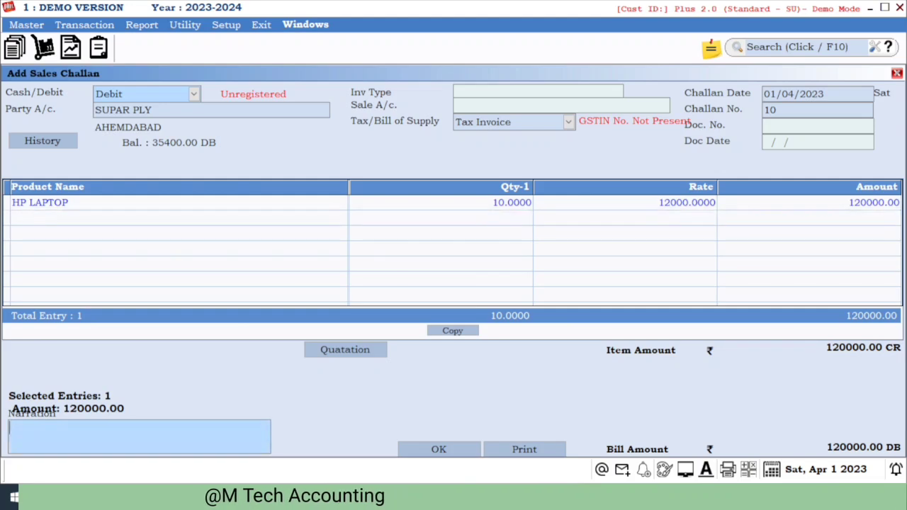
{"action": "key", "text": "Return"}
{"action": "key", "text": "Return"}
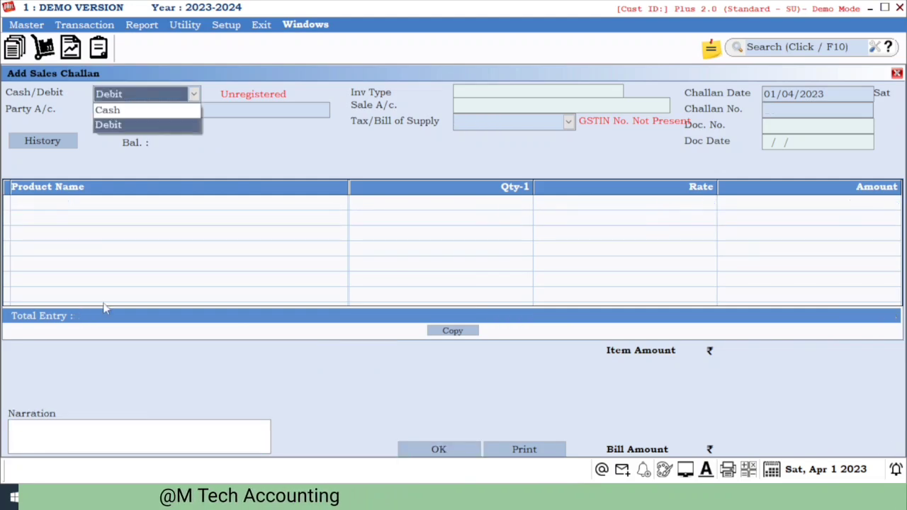
- Reopen the saved SUPAR PLY challan and output its Single Tax (Full Page) print format to the screen
{"action": "key", "text": "Escape"}
{"action": "key", "text": "Return"}
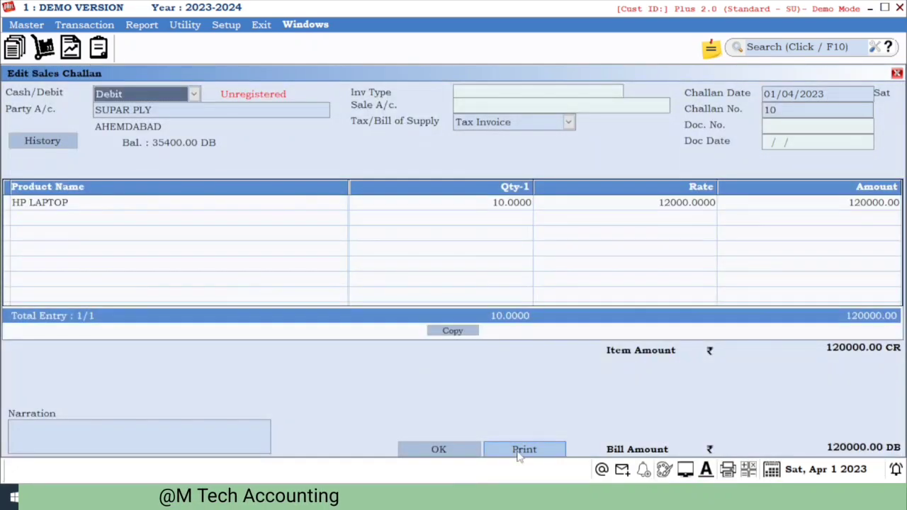
{"action": "left_click", "coordinate": [517, 450]}
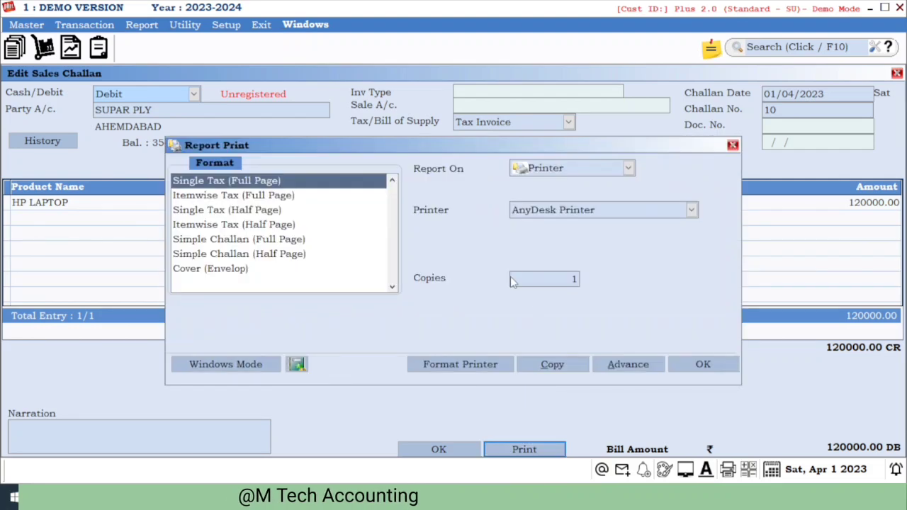
{"action": "left_click", "coordinate": [583, 170]}
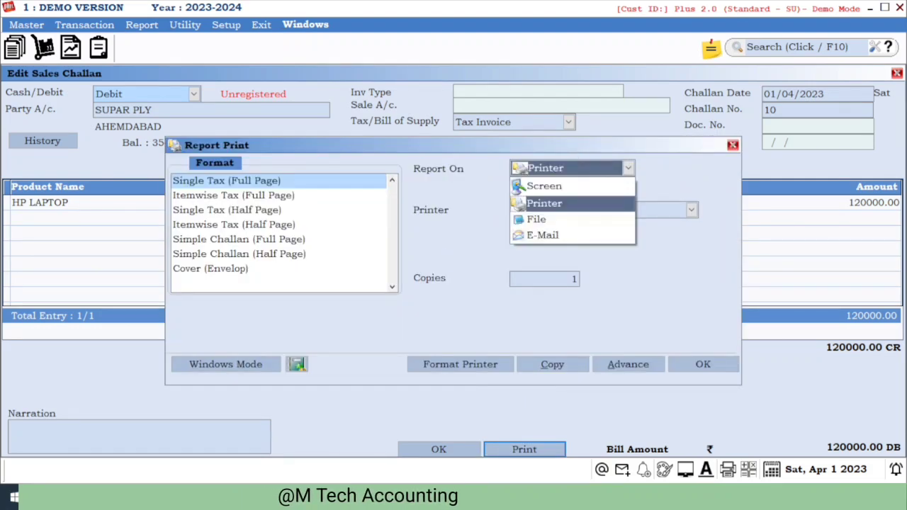
{"action": "left_click", "coordinate": [564, 184]}
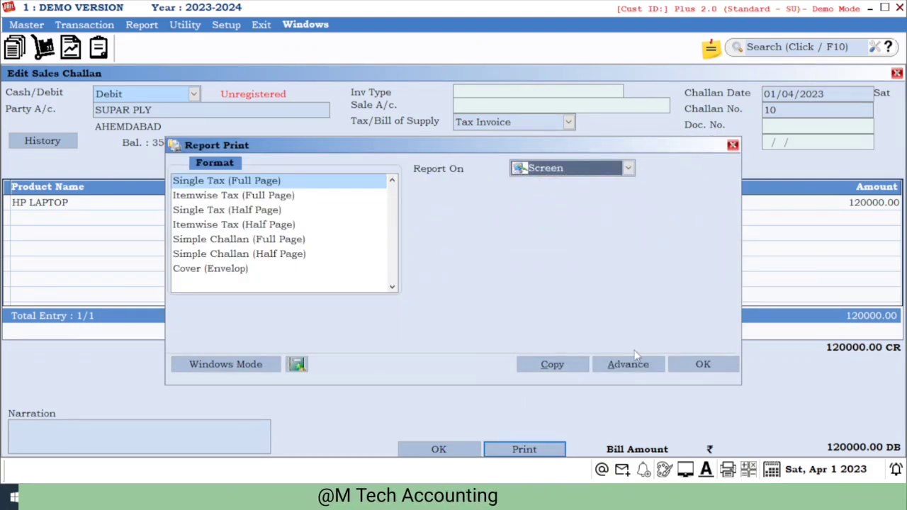
{"action": "left_click", "coordinate": [702, 364]}
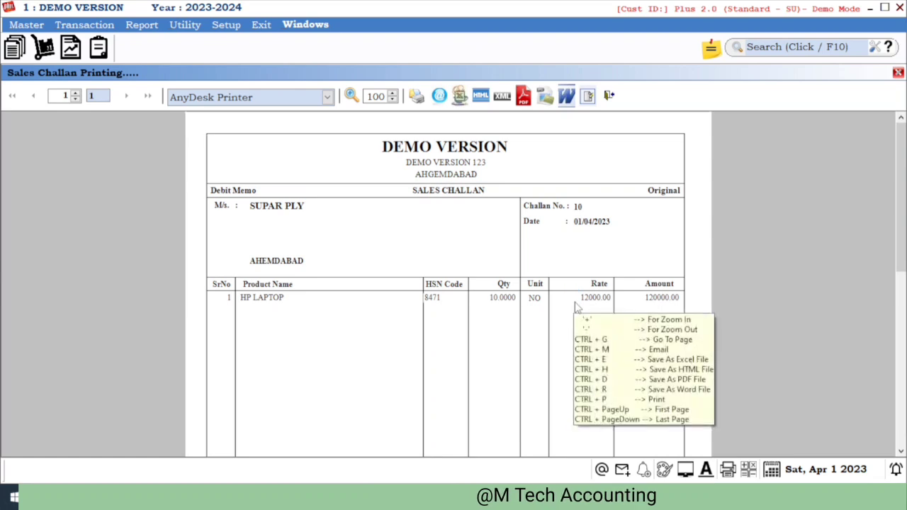
- Examine the challan preview's item row, totals and terms, and close the preview and the sales challan list
{"action": "left_click_drag", "start_coordinate": [902, 195], "coordinate": [902, 260]}
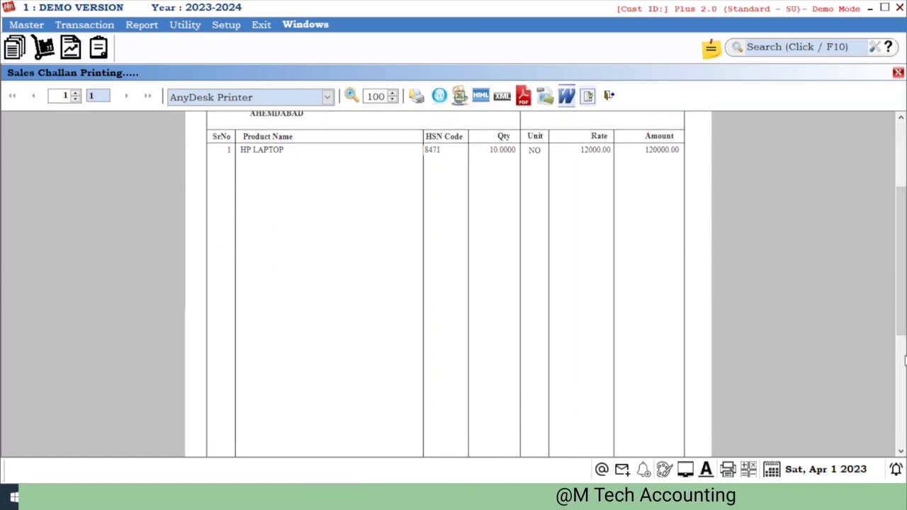
{"action": "scroll", "coordinate": [902, 322], "scroll_direction": "down", "scroll_amount": 5}
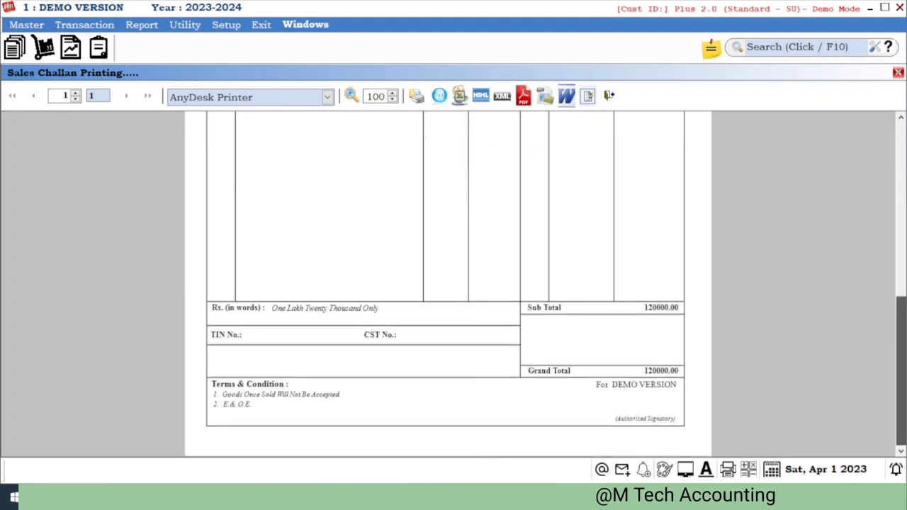
{"action": "scroll", "coordinate": [448, 284], "scroll_direction": "up", "scroll_amount": 2}
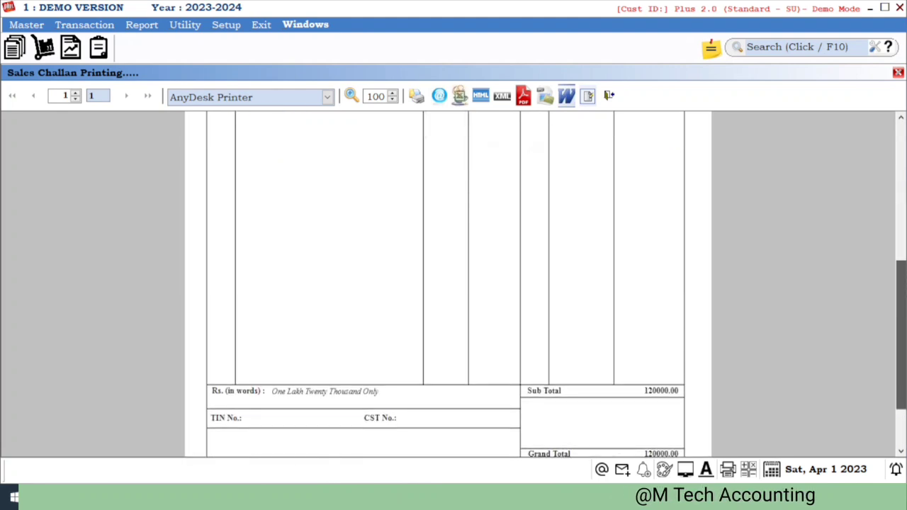
{"action": "left_click_drag", "start_coordinate": [901, 383], "coordinate": [901, 273]}
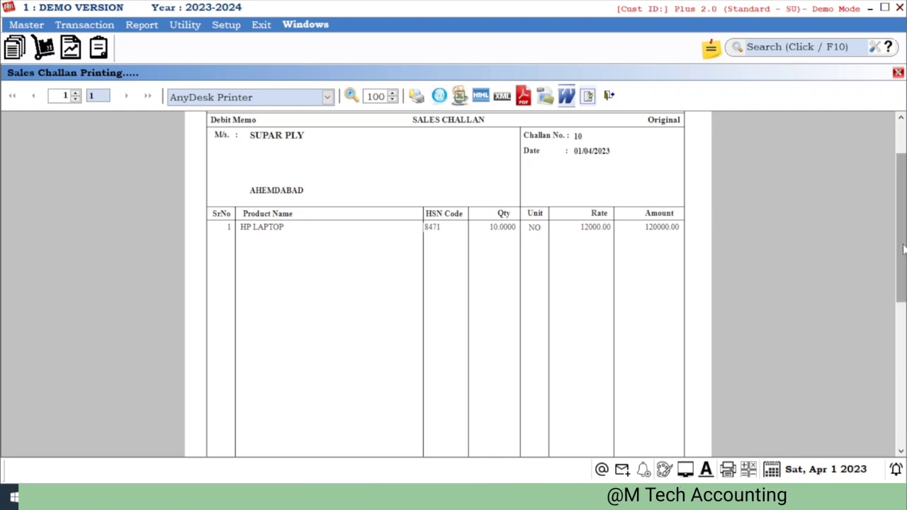
{"action": "scroll", "coordinate": [620, 369], "scroll_direction": "down", "scroll_amount": 5}
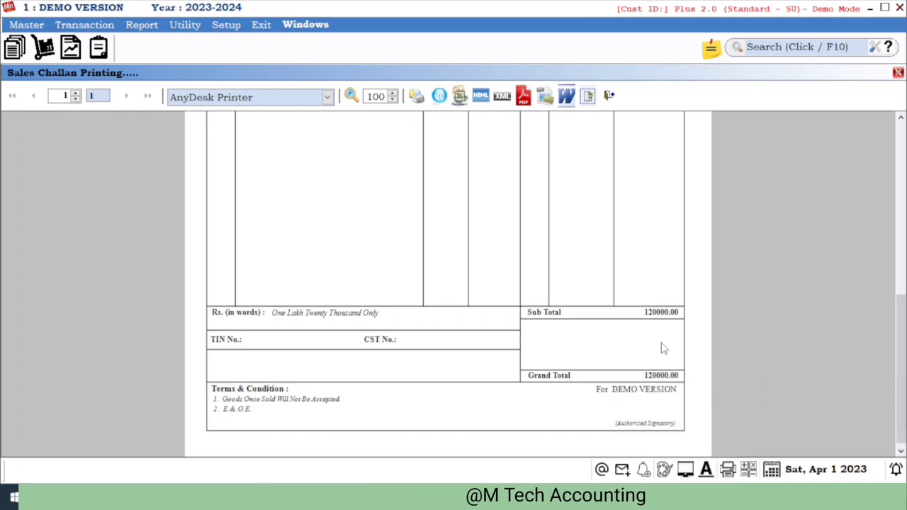
{"action": "key", "text": "Escape"}
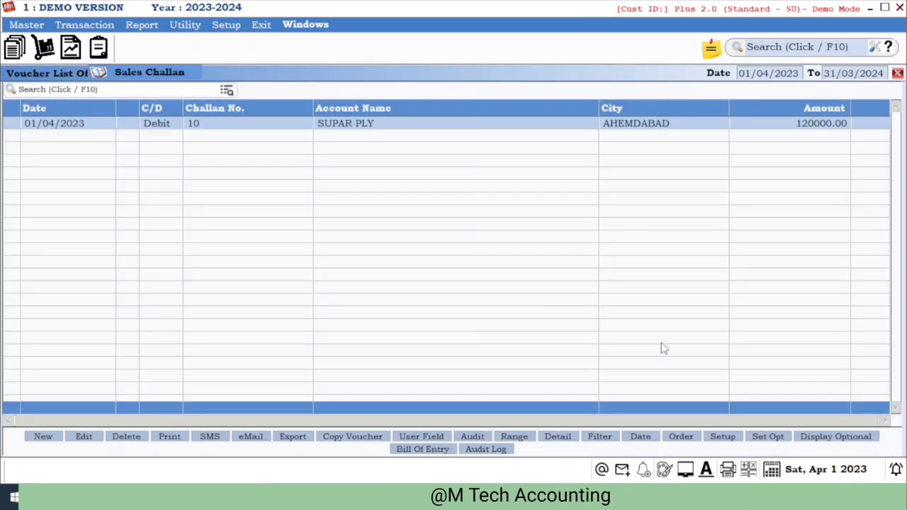
{"action": "key", "text": "Escape"}
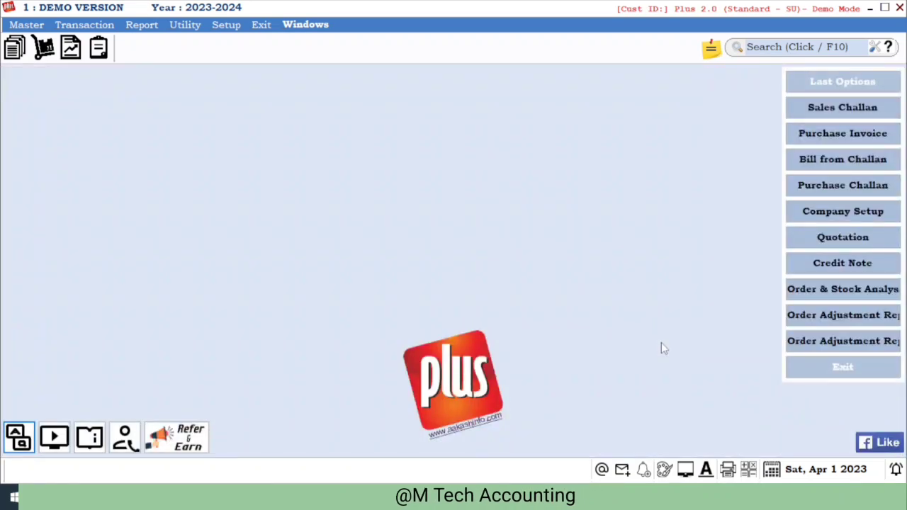
- Open the Challan Return entry for sales
{"action": "key", "text": "alt+t"}
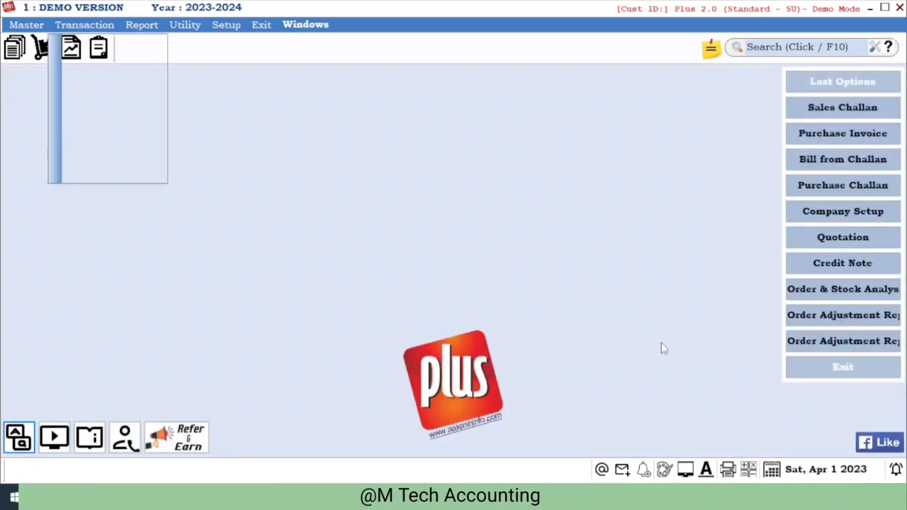
{"action": "key", "text": "Right"}
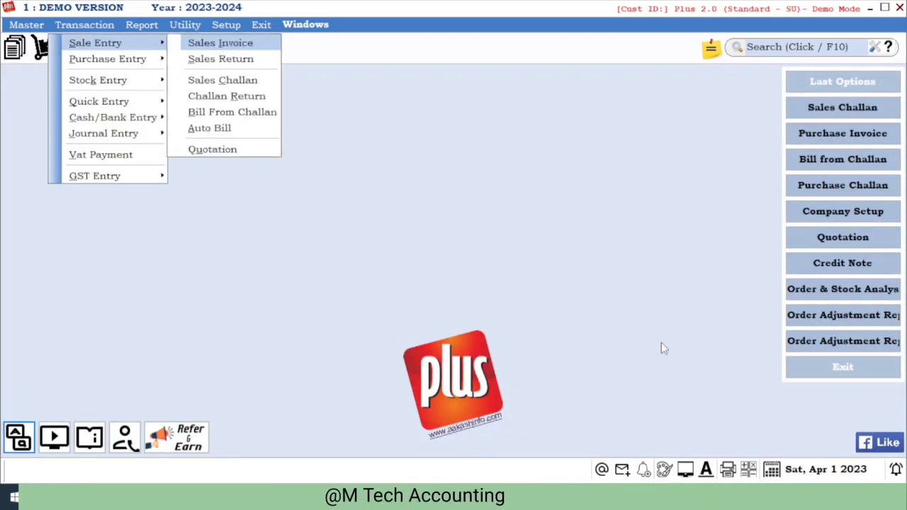
{"action": "key", "text": "Down"}
{"action": "key", "text": "Down"}
{"action": "key", "text": "Down"}
{"action": "key", "text": "Return"}
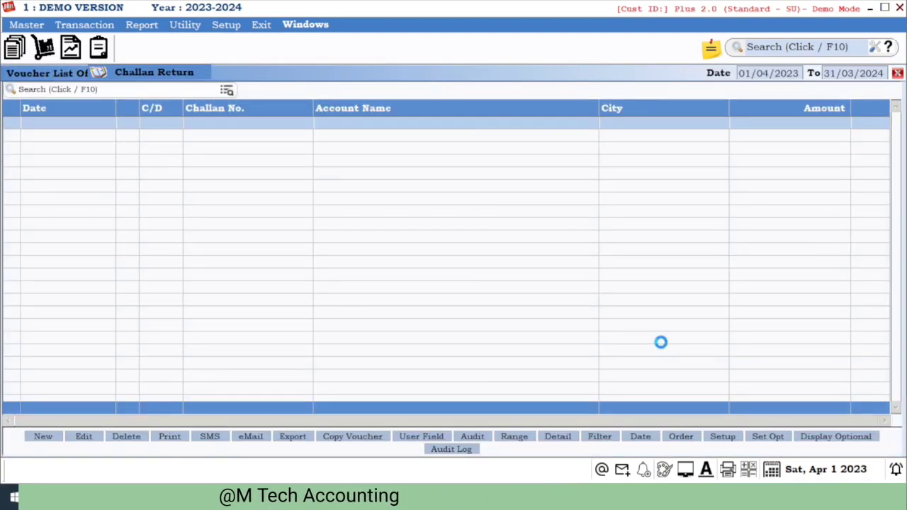
- Set the new challan return to Debit with SUPAR PLY as the party account
{"action": "key", "text": "Return"}
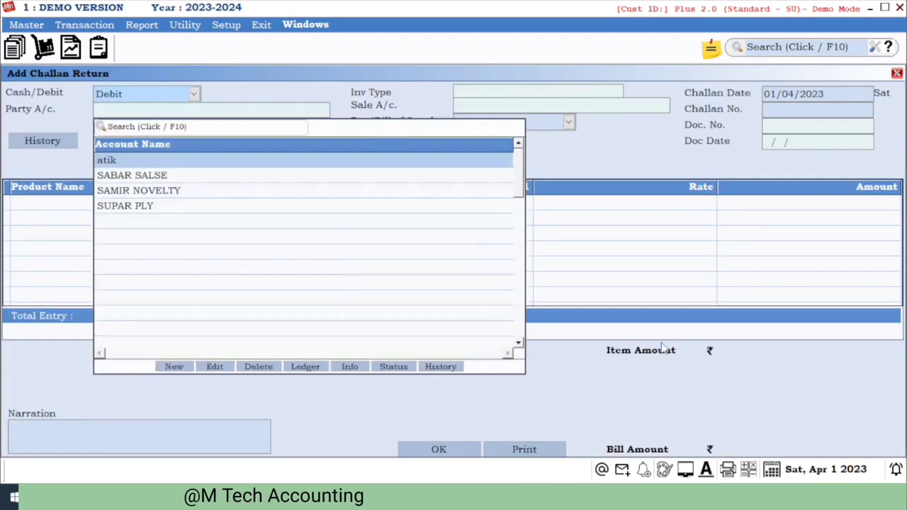
{"action": "key", "text": "Down"}
{"action": "key", "text": "Down"}
{"action": "key", "text": "Down"}
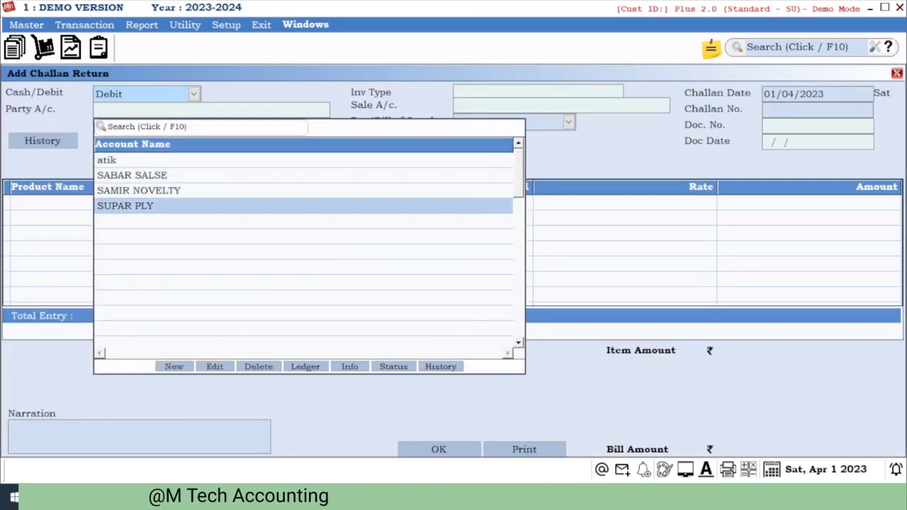
{"action": "key", "text": "Return"}
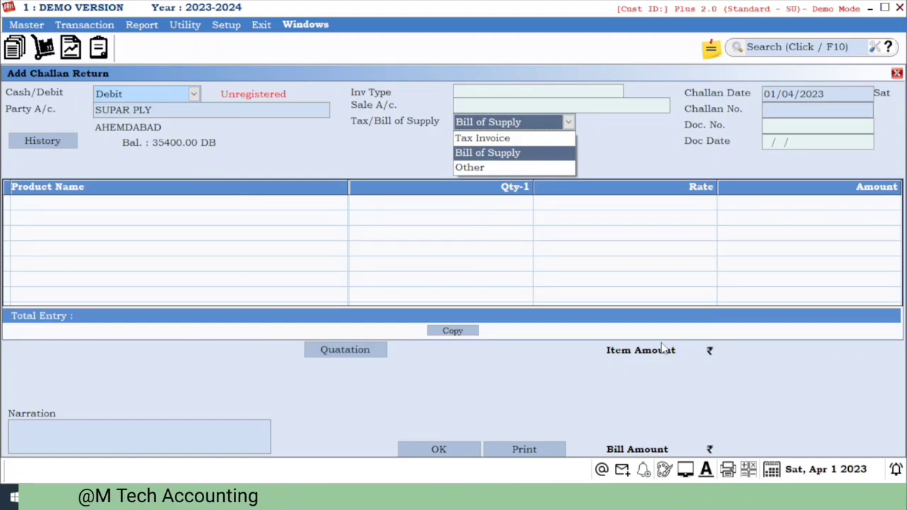
- Set the challan return to Tax Invoice, keep the challan date 01/04/2023 and enter challan number 10
{"action": "key", "text": "Up"}
{"action": "key", "text": "Return"}
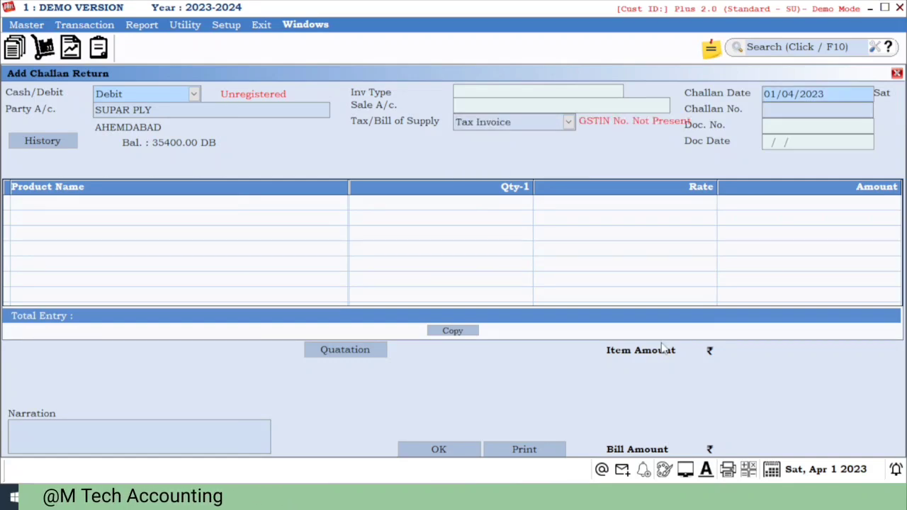
{"action": "key", "text": "Return"}
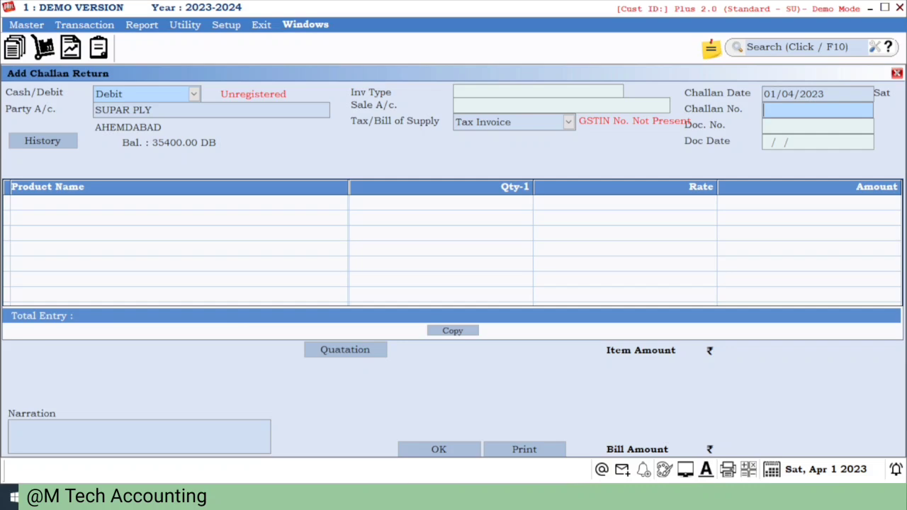
{"action": "key", "text": "Return"}
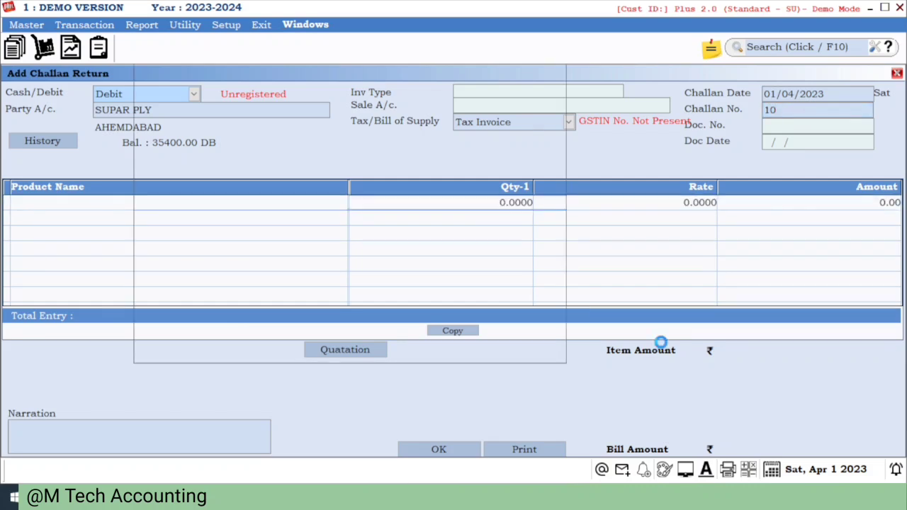
{"action": "key", "text": "Down"}
{"action": "key", "text": "Down"}
{"action": "key", "text": "Down"}
{"action": "key", "text": "Down"}
{"action": "key", "text": "Down"}
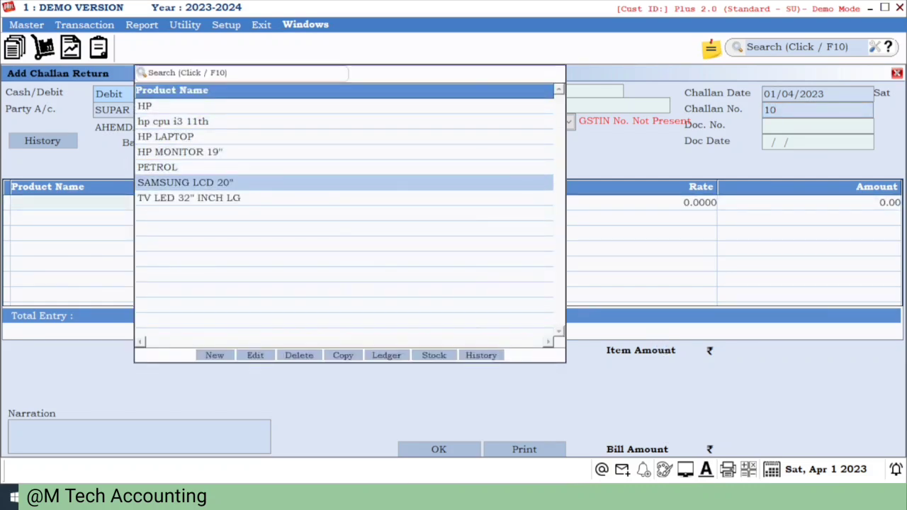
{"action": "key", "text": "Return"}
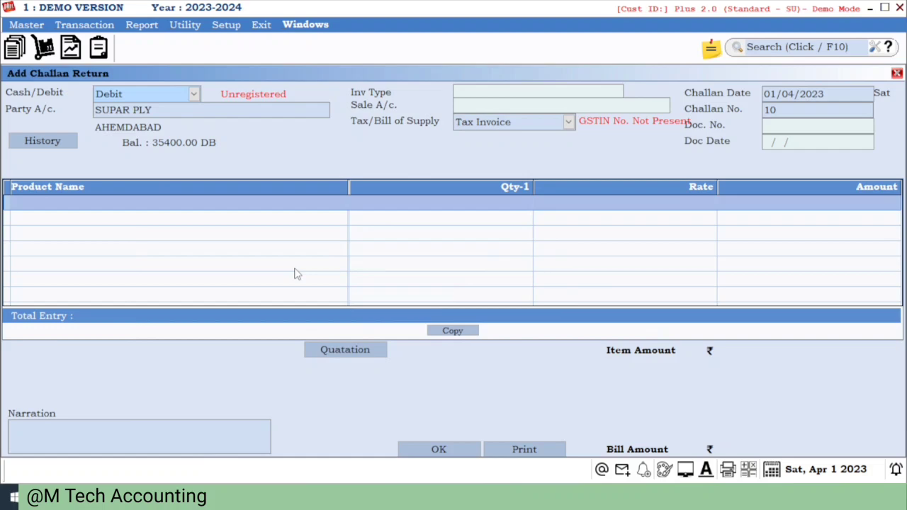
{"action": "left_click", "coordinate": [31, 144]}
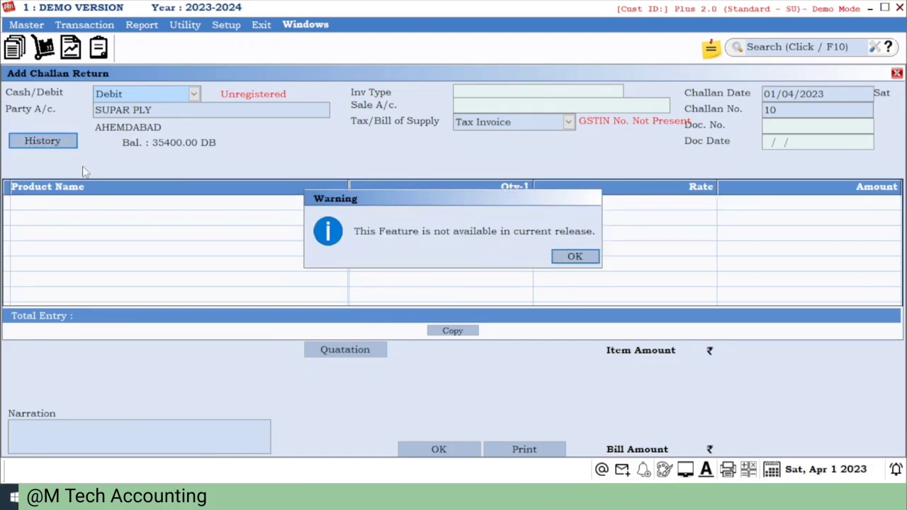
{"action": "key", "text": "Return"}
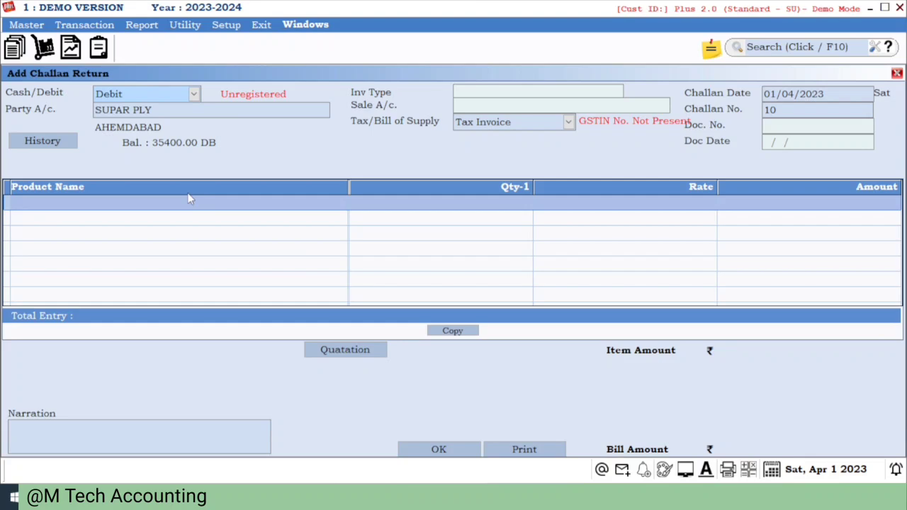
- Add HP LAPTOP to the challan return with quantity 2 at a rate of 12000
{"action": "left_click", "coordinate": [190, 199]}
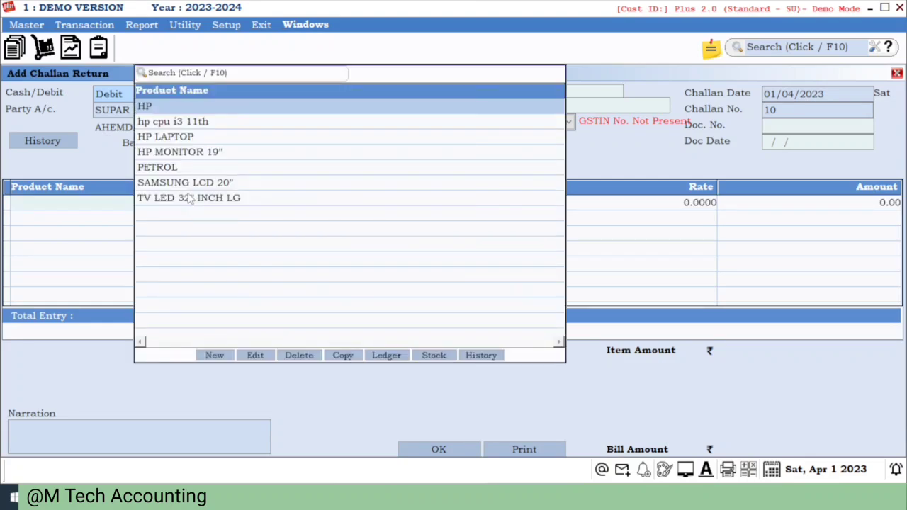
{"action": "key", "text": "Down"}
{"action": "key", "text": "Down"}
{"action": "key", "text": "Return"}
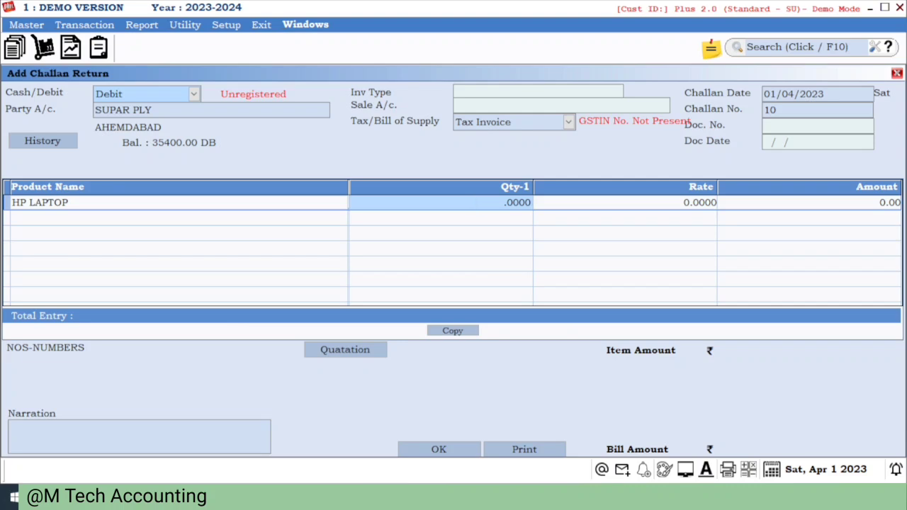
{"action": "type", "text": "2"}
{"action": "key", "text": "Return"}
{"action": "key", "text": "Return"}
{"action": "key", "text": "Return"}
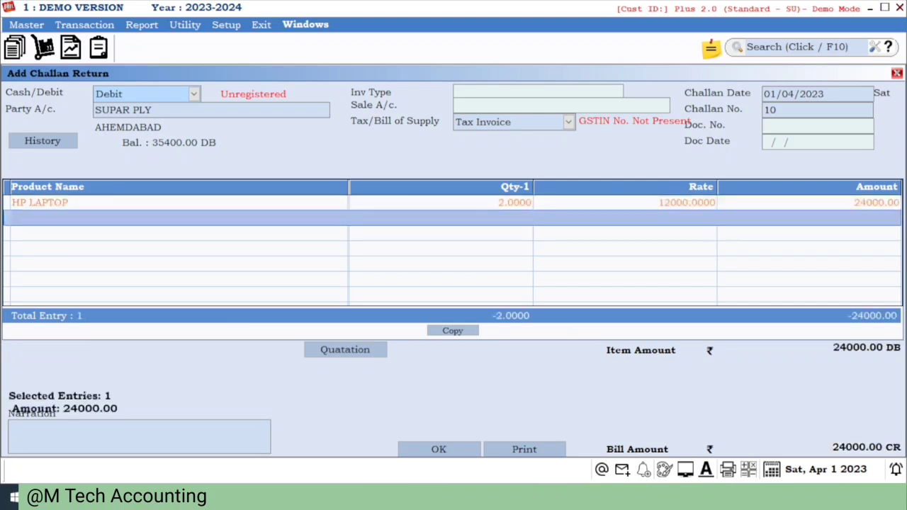
- Save the challan return without a narration, and close the blank new entry and the challan return list
{"action": "key", "text": "Return"}
{"action": "key", "text": "Return"}
{"action": "key", "text": "Return"}
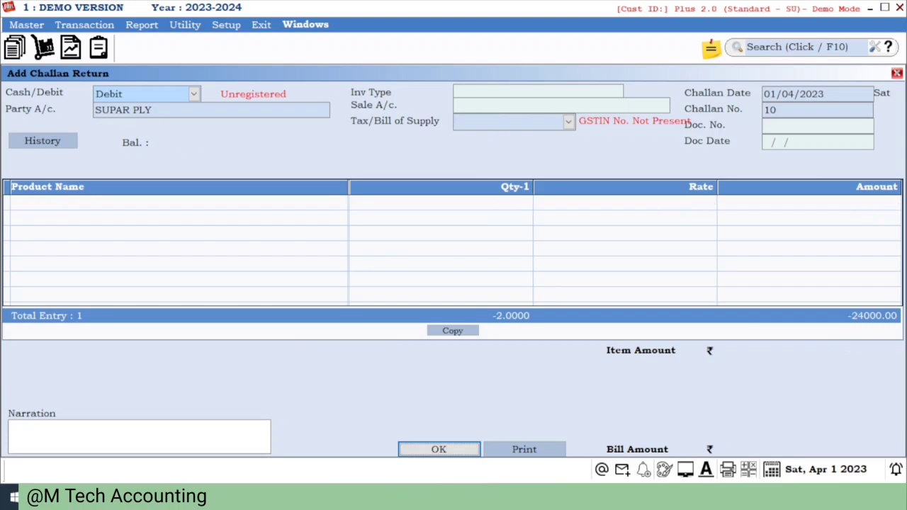
{"action": "key", "text": "Escape"}
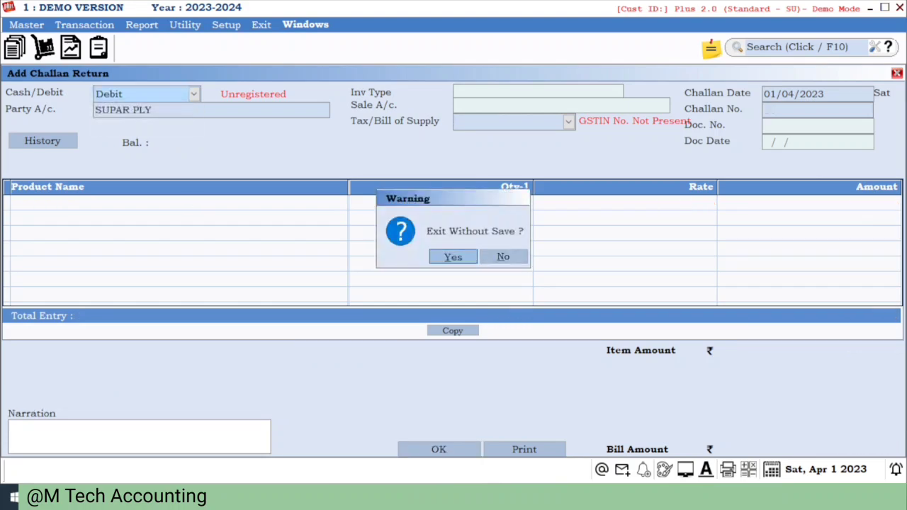
{"action": "key", "text": "Return"}
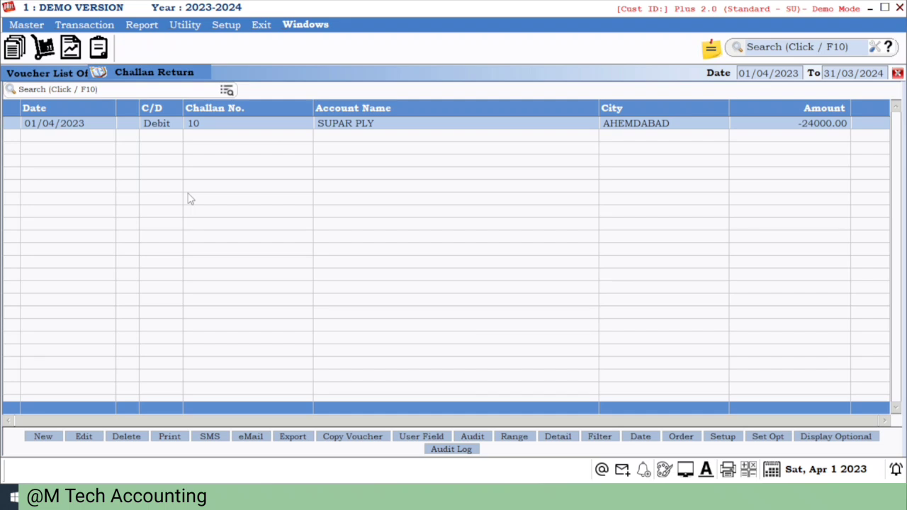
{"action": "key", "text": "Escape"}
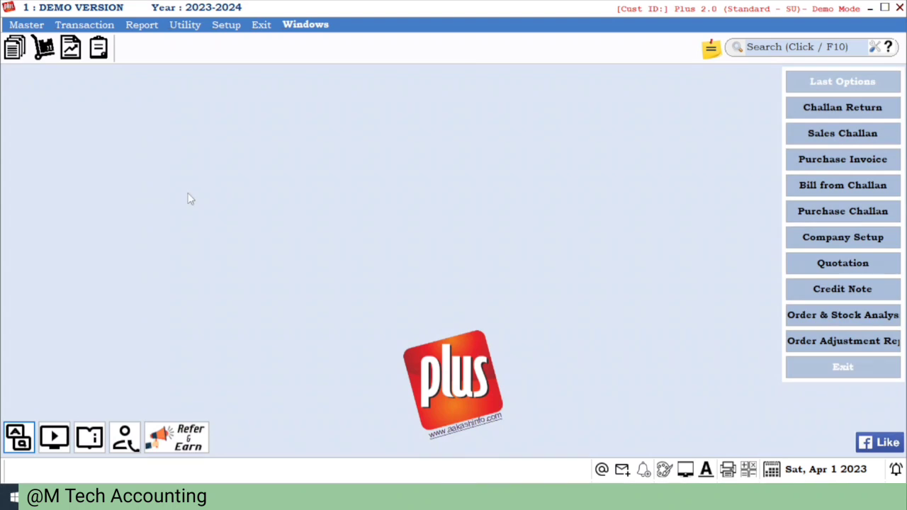